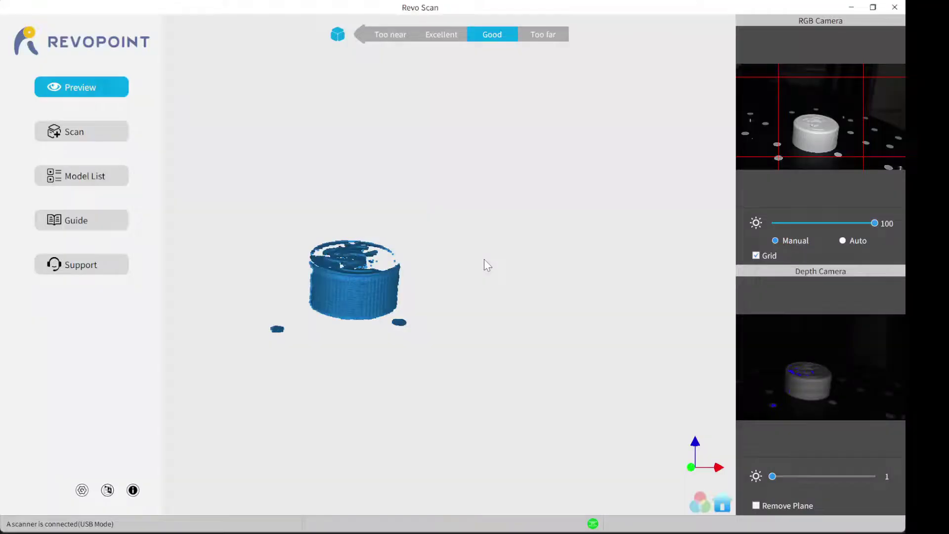
- Create a new High Accuracy project using the dual-axis turntable and open its scan screen
{"action": "left_click", "coordinate": [81, 131]}
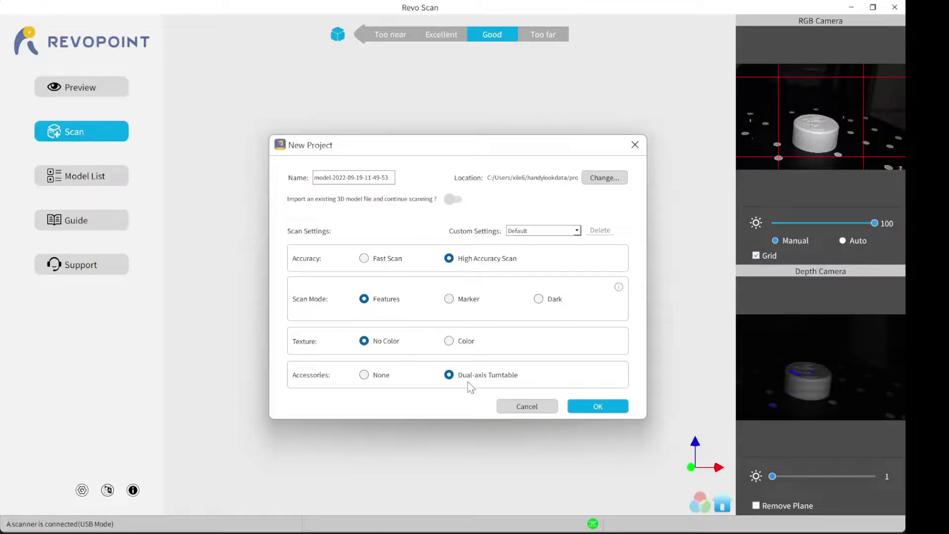
{"action": "left_click", "coordinate": [602, 407]}
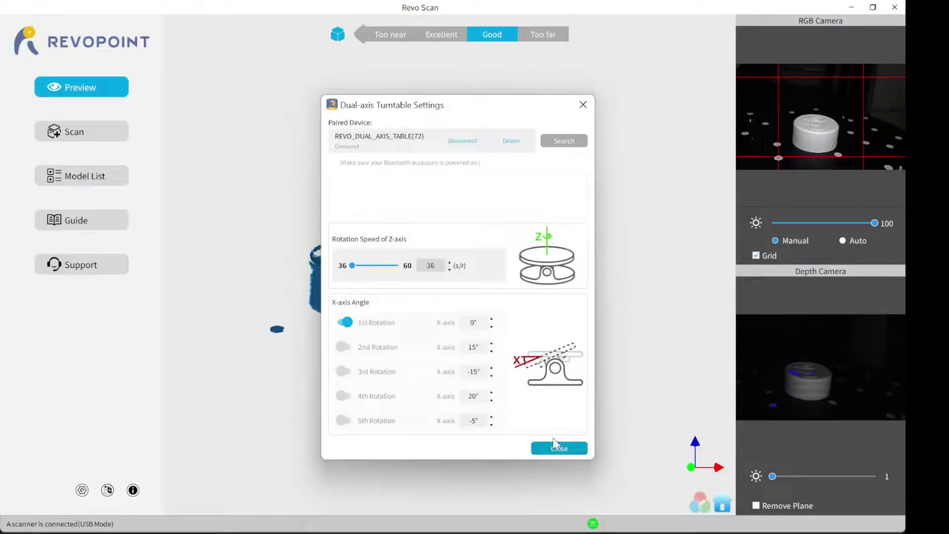
{"action": "left_click", "coordinate": [559, 448]}
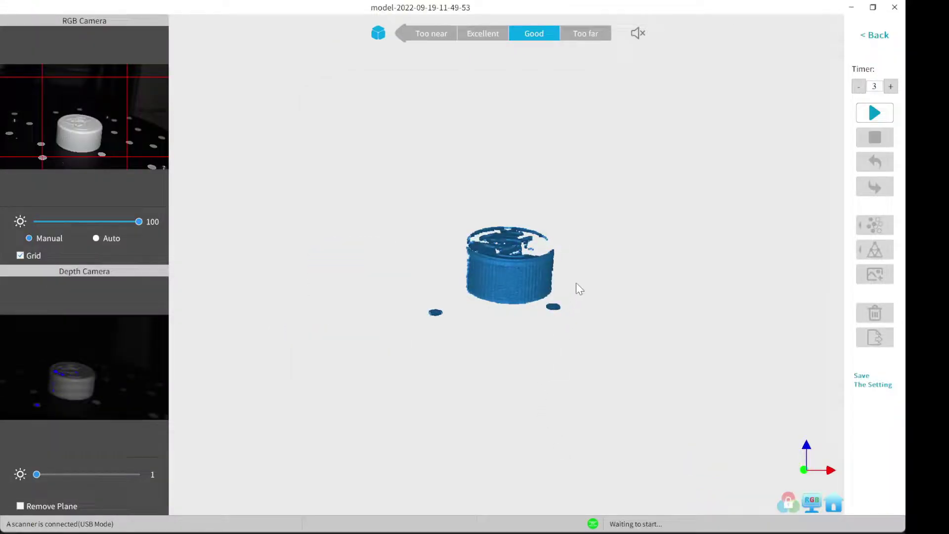
- Scan the bottle cap on the turntable until the scan finishes at 567 frames
{"action": "left_click", "coordinate": [874, 113]}
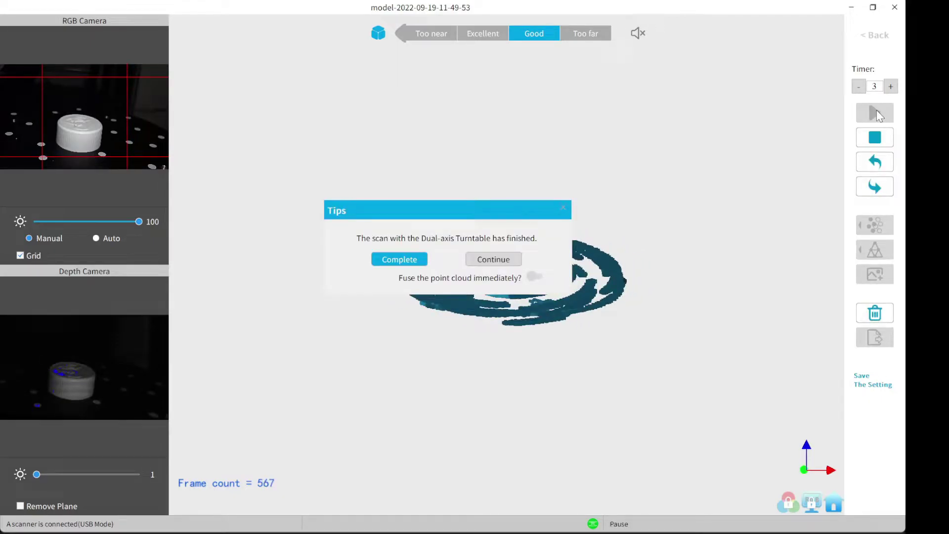
- Complete the scan and inspect the spiraling point cloud from a few angles
{"action": "left_click", "coordinate": [393, 259]}
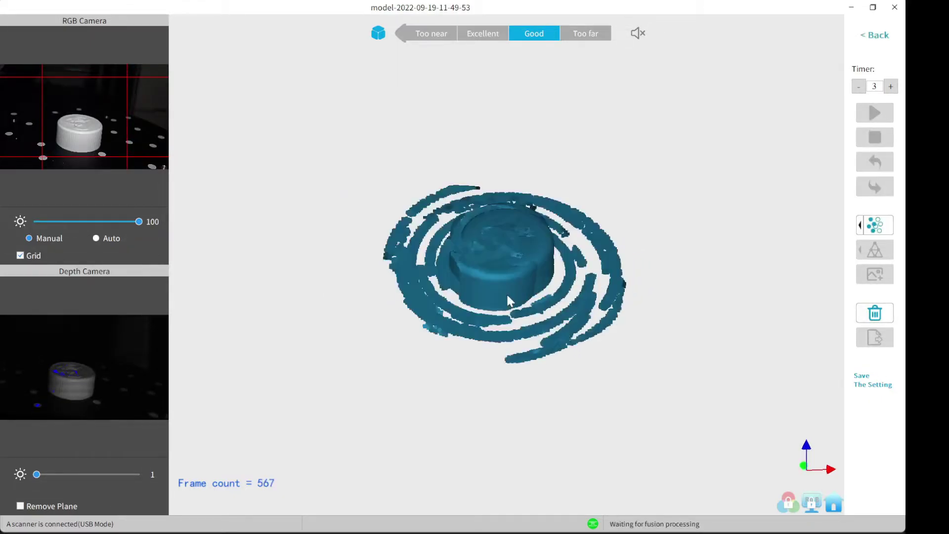
{"action": "mouse_move", "coordinate": [527, 374]}
{"action": "left_mouse_down"}
{"action": "mouse_move", "coordinate": [392, 280]}
{"action": "mouse_move", "coordinate": [256, 214]}
{"action": "mouse_move", "coordinate": [479, 299]}
{"action": "mouse_move", "coordinate": [519, 387]}
{"action": "left_mouse_up"}
{"action": "left_click_drag", "start_coordinate": [381, 186], "coordinate": [389, 253]}
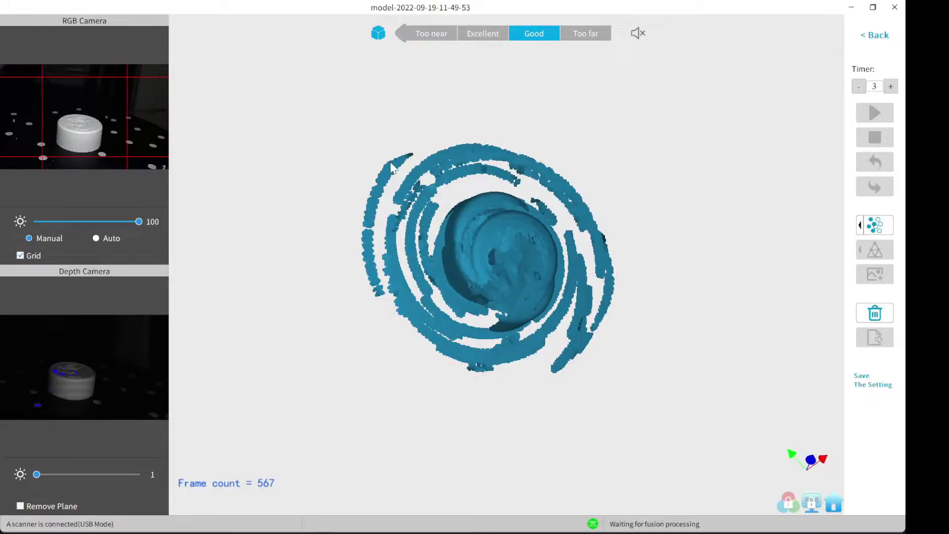
- Fuse the scan data into a 1,994,970-point cloud and inspect the result
{"action": "left_click", "coordinate": [858, 226]}
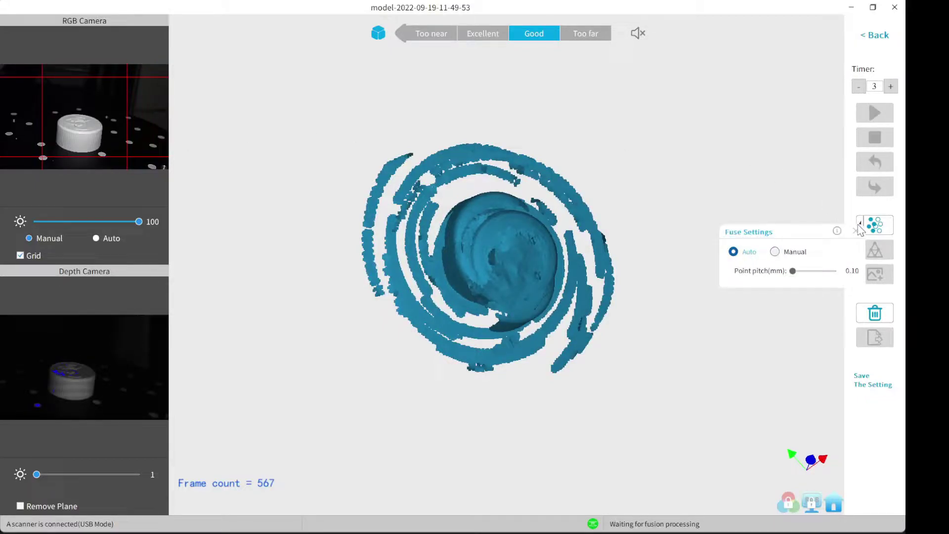
{"action": "left_click", "coordinate": [873, 226]}
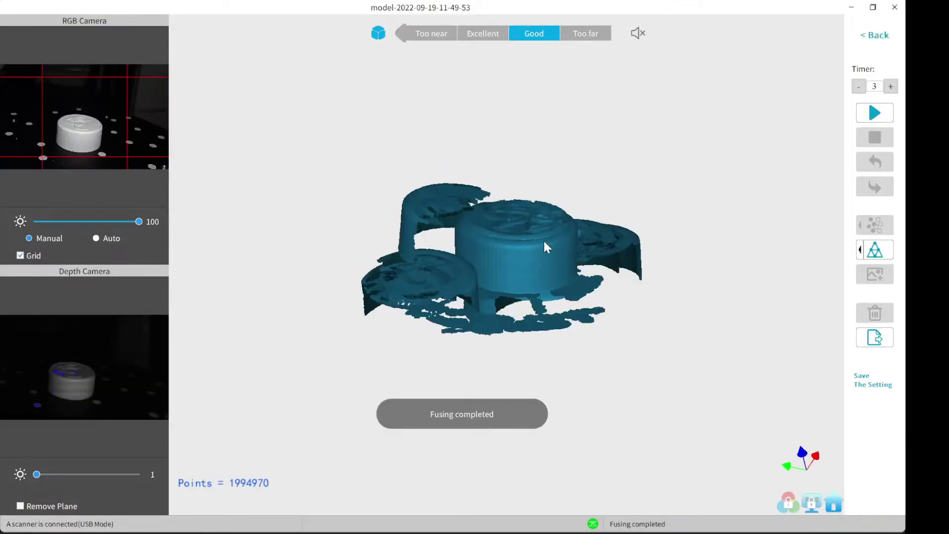
{"action": "left_click_drag", "start_coordinate": [491, 226], "coordinate": [322, 84]}
{"action": "left_click", "coordinate": [863, 254]}
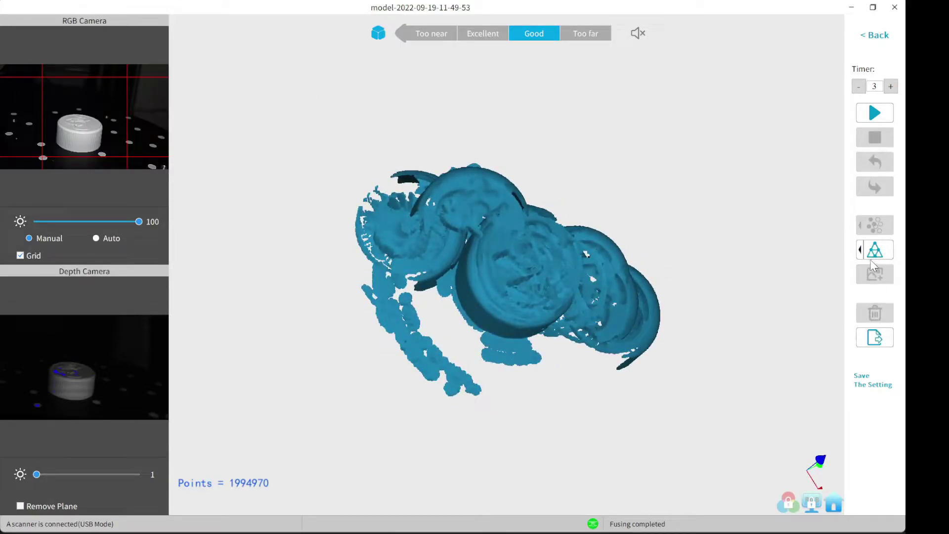
- Mesh the fused cloud into 1,692,968 faces and inspect the distorted spiral of caps
{"action": "left_click", "coordinate": [875, 249]}
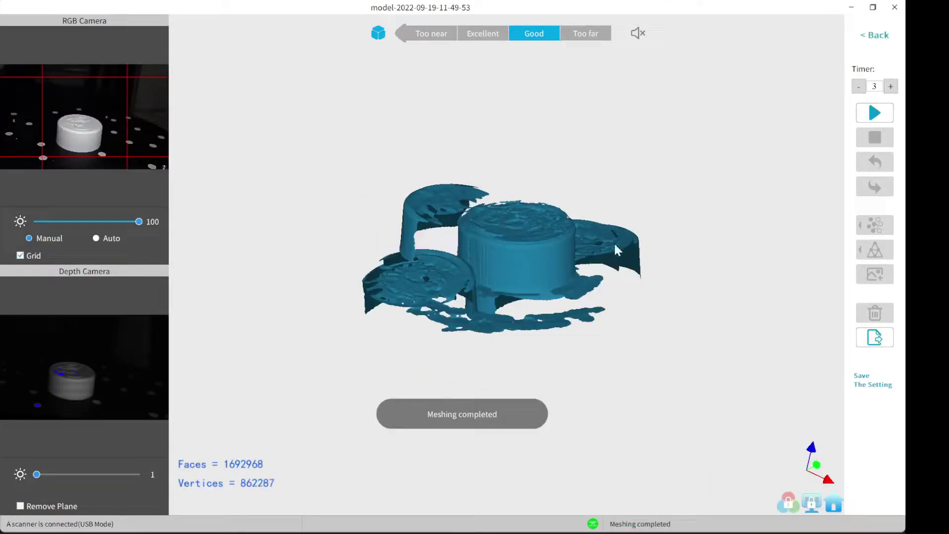
{"action": "left_click_drag", "start_coordinate": [547, 168], "coordinate": [406, 157]}
{"action": "left_click_drag", "start_coordinate": [573, 250], "coordinate": [387, 243]}
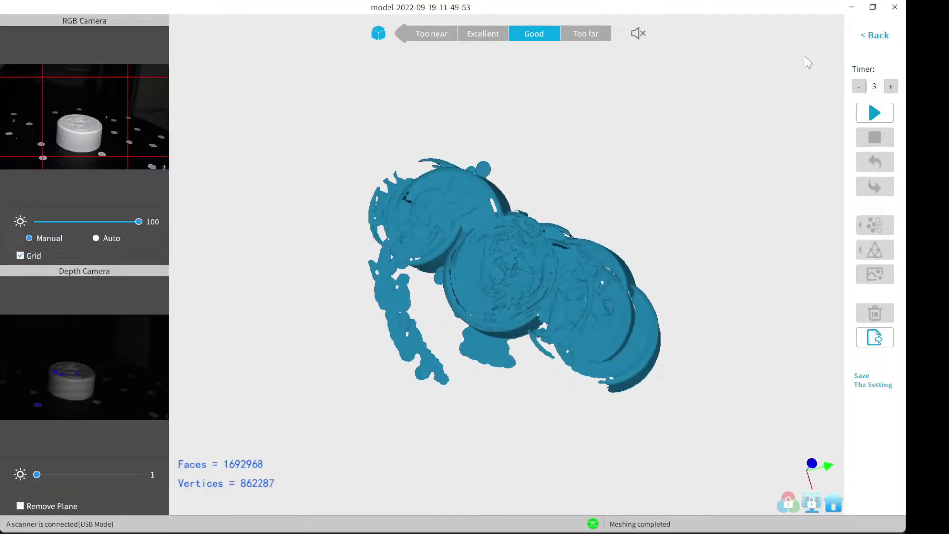
- Abandon the failed scan and set up a new dual-axis turntable project for cap and die
{"action": "left_click", "coordinate": [873, 35]}
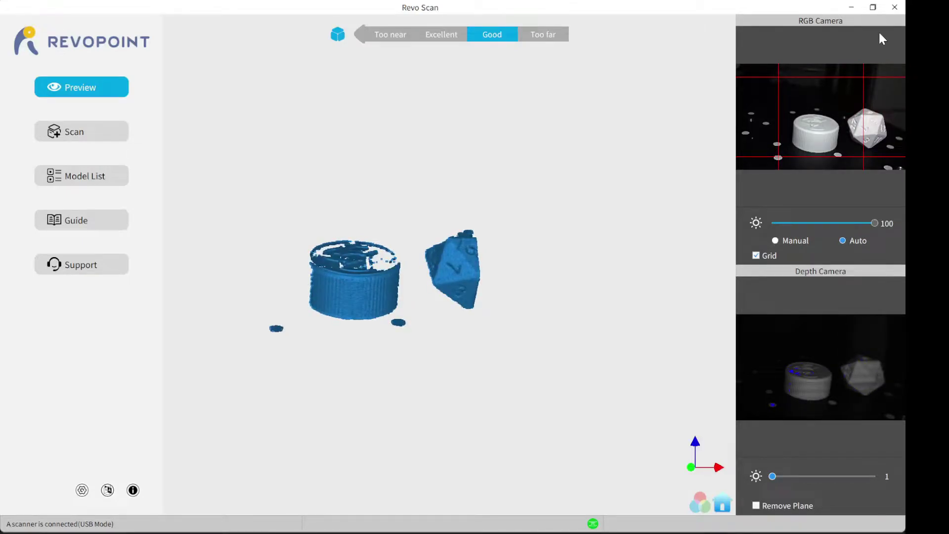
{"action": "left_click", "coordinate": [114, 137]}
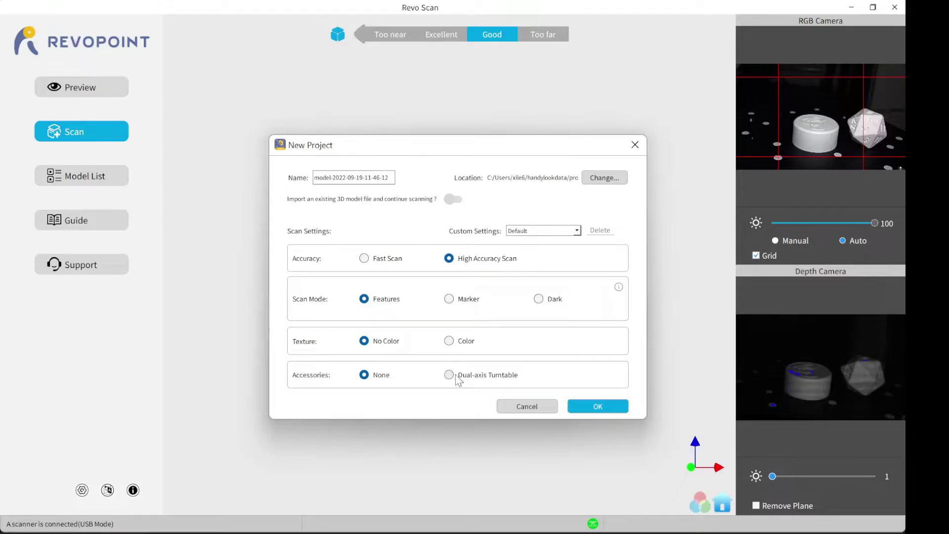
{"action": "left_click", "coordinate": [457, 377]}
{"action": "left_click", "coordinate": [614, 410]}
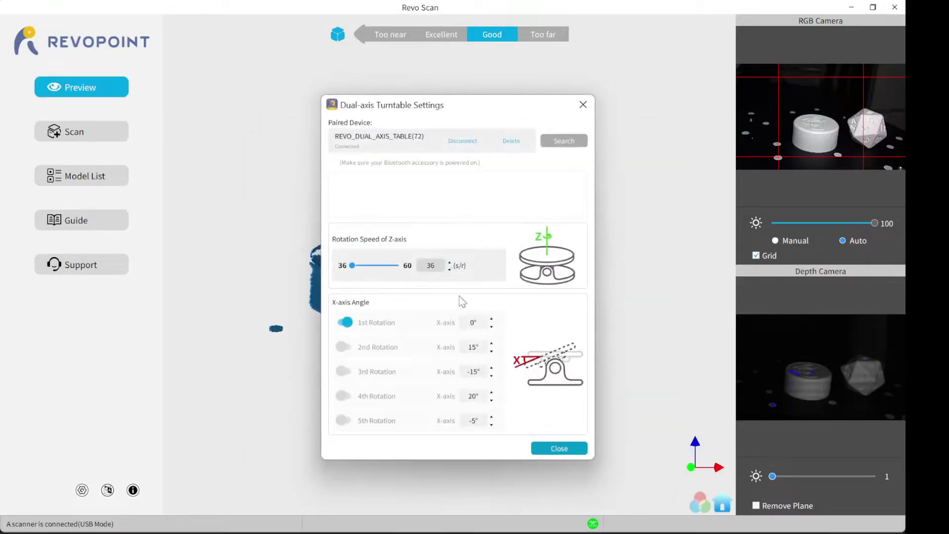
{"action": "left_click", "coordinate": [571, 450]}
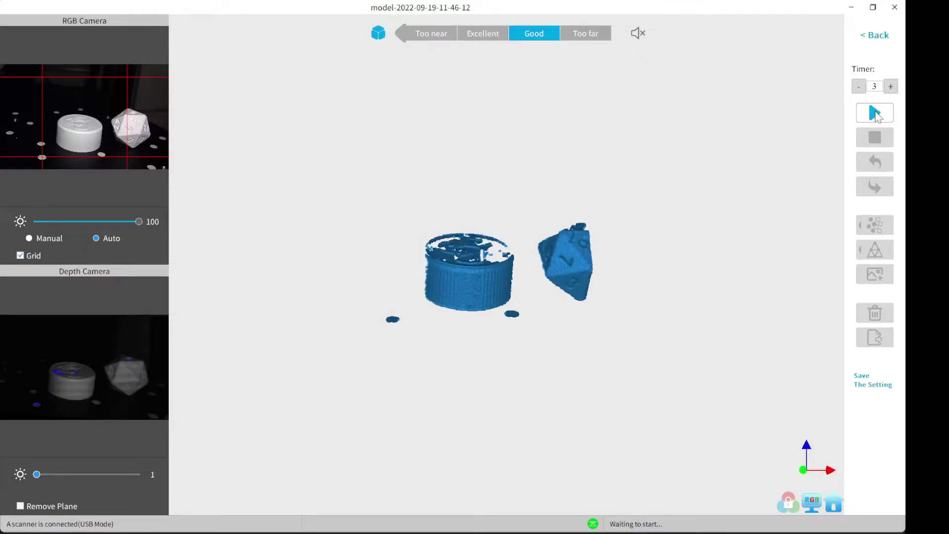
- Scan the cap and 20-sided die on the turntable until 570 frames are captured
{"action": "left_click", "coordinate": [875, 113]}
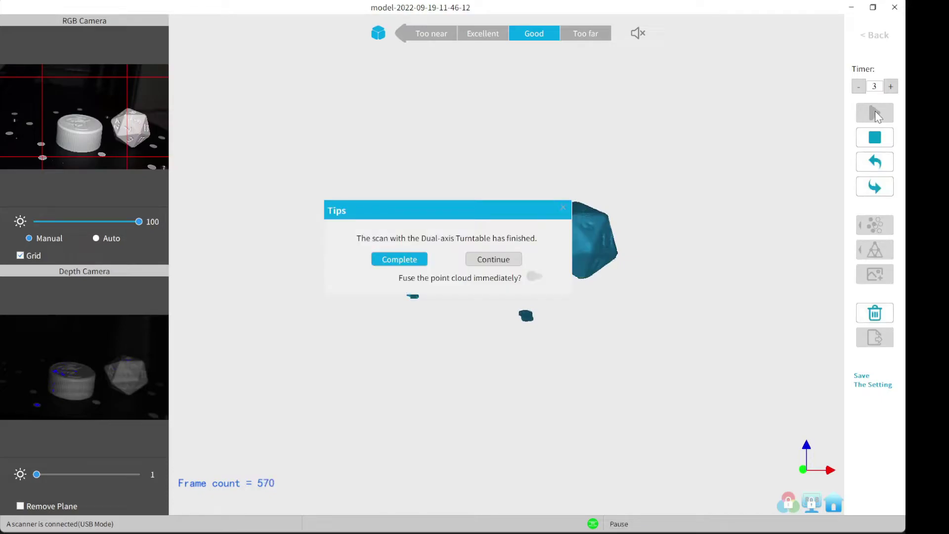
- Complete the second scan and fuse it into a clean 881,814-point cloud of cap and die
{"action": "left_click", "coordinate": [383, 263]}
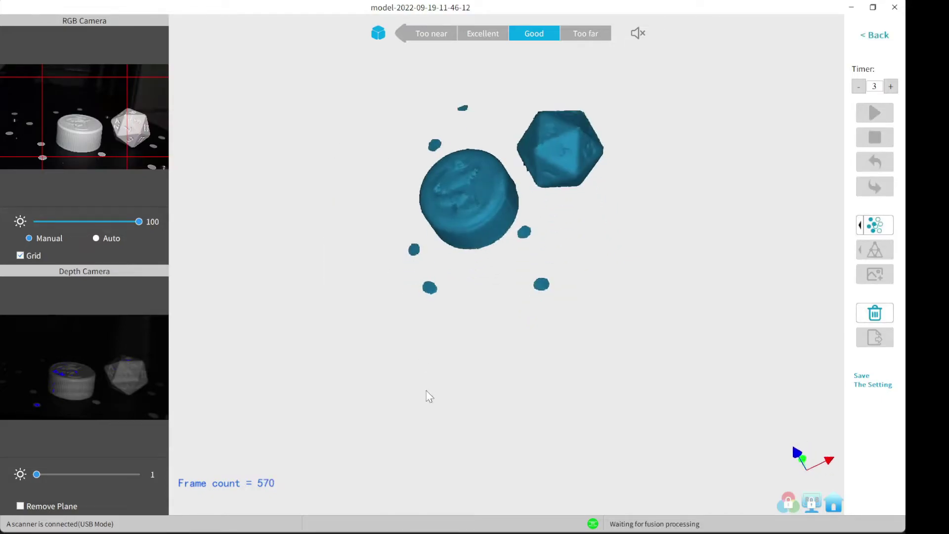
{"action": "left_click_drag", "start_coordinate": [558, 233], "coordinate": [593, 311]}
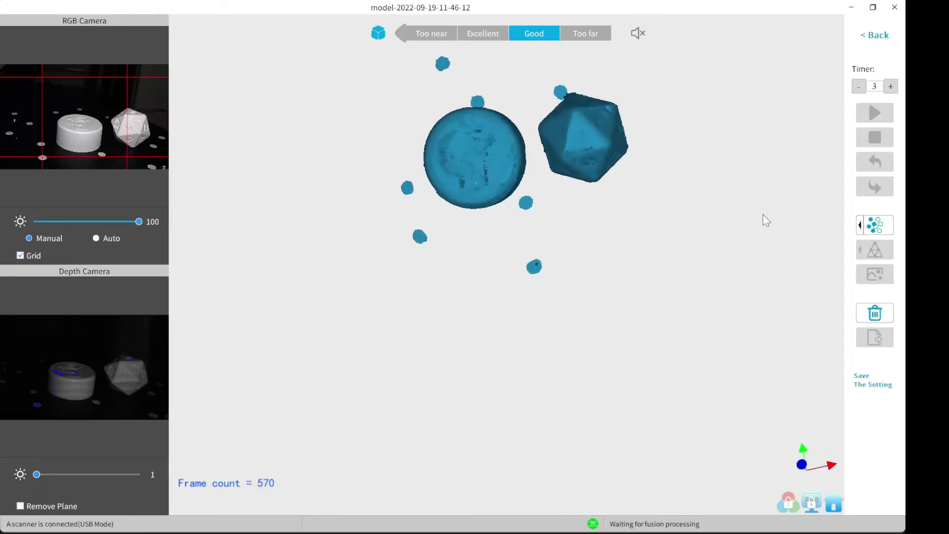
{"action": "left_click", "coordinate": [860, 228]}
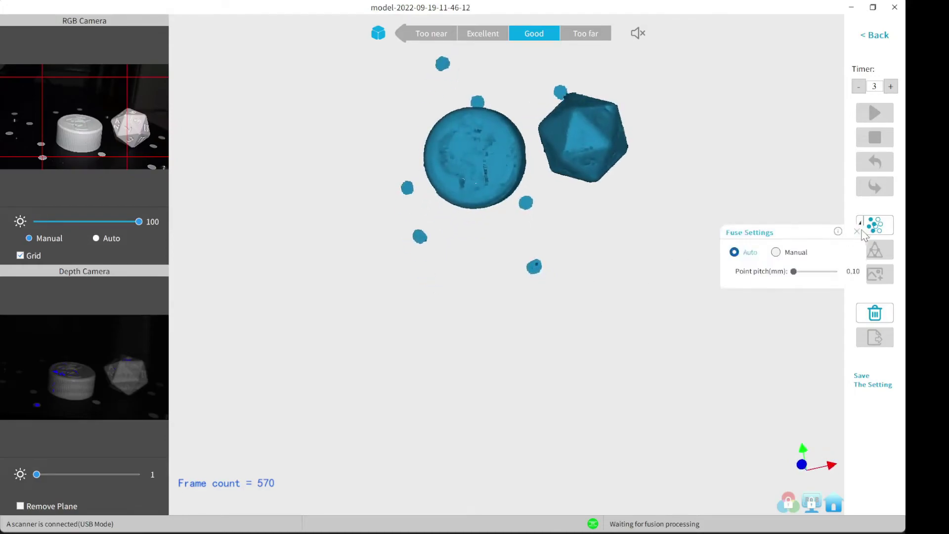
{"action": "left_click", "coordinate": [859, 231]}
{"action": "left_click", "coordinate": [875, 227]}
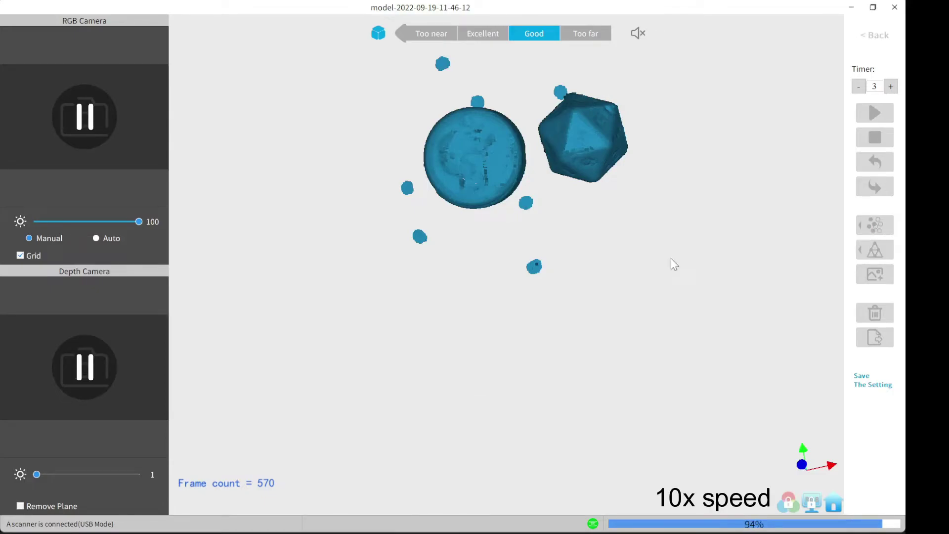
{"action": "left_click_drag", "start_coordinate": [534, 171], "coordinate": [804, 186]}
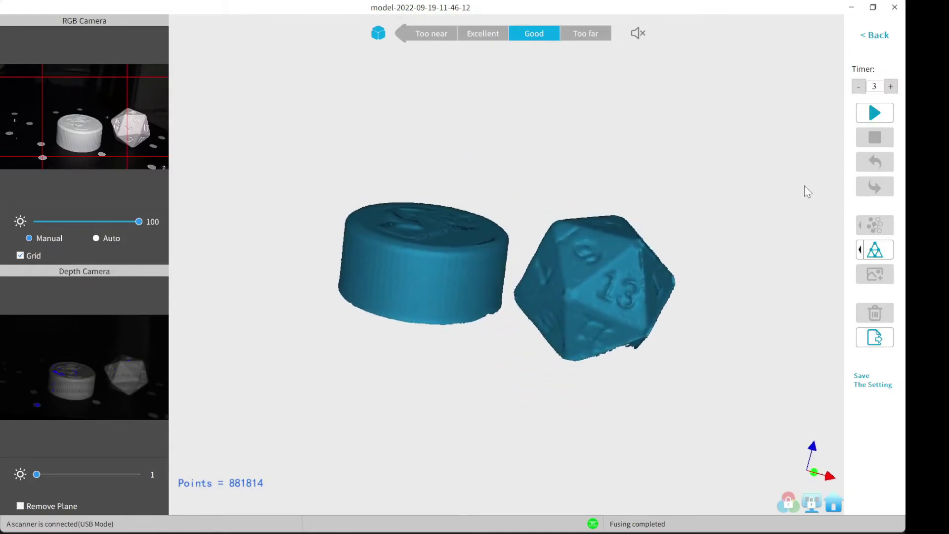
- Mesh the cap and die at manual quality 5.0 with denoise, giving 605,731 faces
{"action": "left_click", "coordinate": [860, 253]}
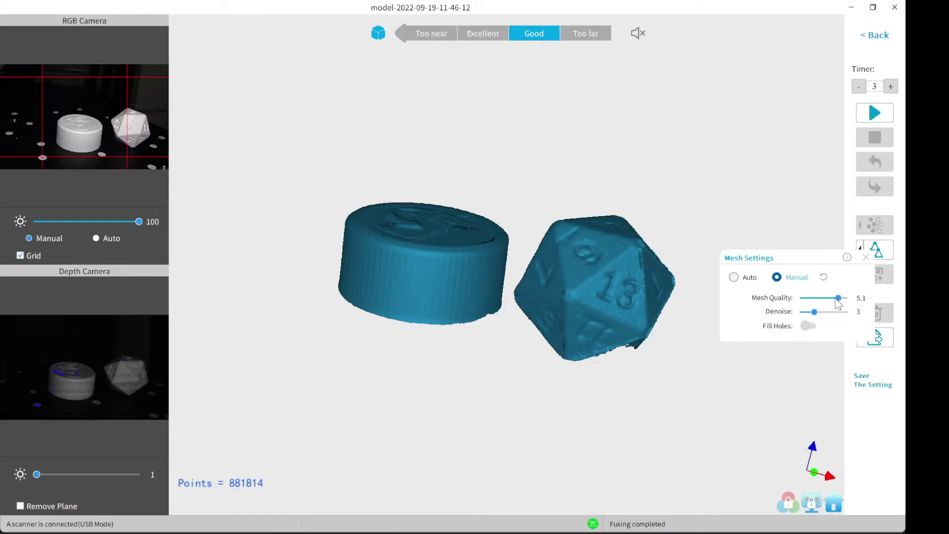
{"action": "left_click", "coordinate": [867, 258]}
{"action": "left_click", "coordinate": [875, 252]}
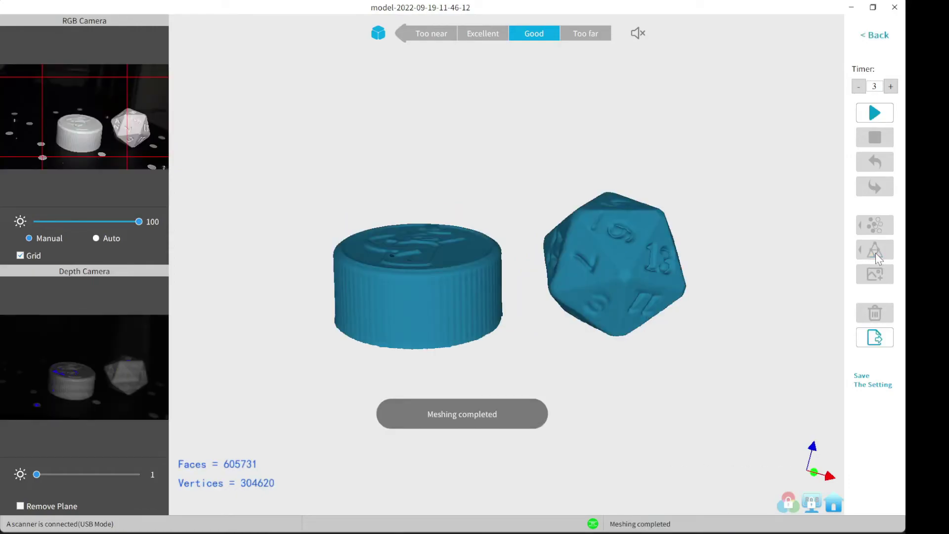
{"action": "left_click_drag", "start_coordinate": [525, 239], "coordinate": [440, 301]}
{"action": "scroll", "coordinate": [414, 311], "scroll_direction": "up", "scroll_amount": 4}
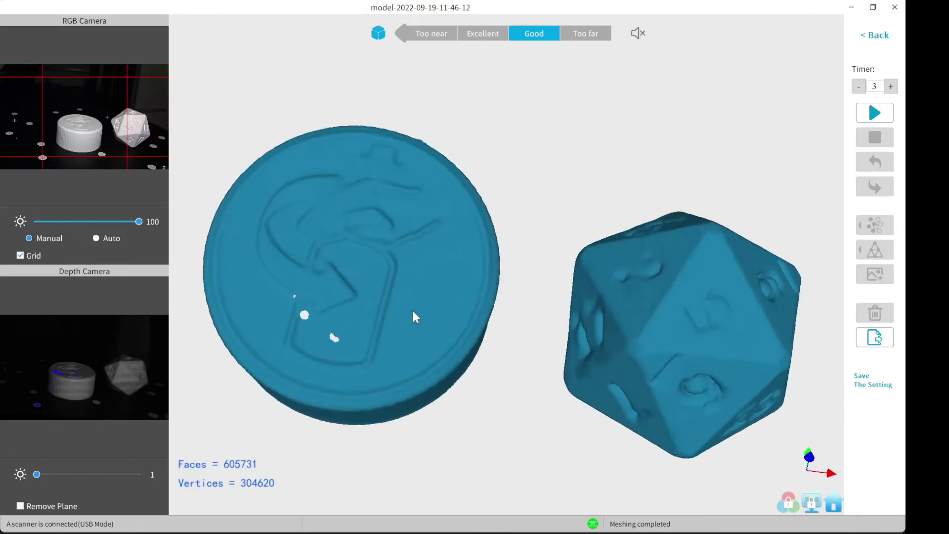
{"action": "left_click_drag", "start_coordinate": [461, 416], "coordinate": [646, 154]}
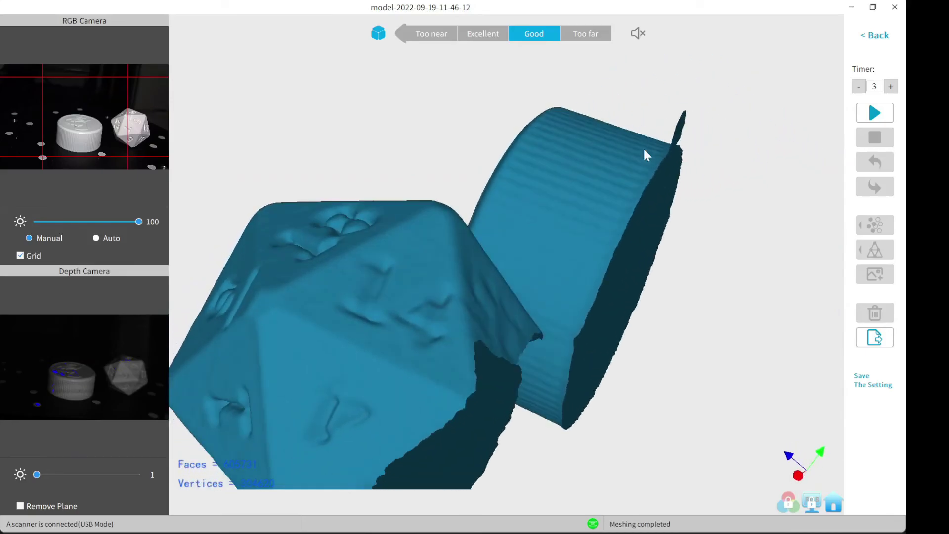
{"action": "left_click_drag", "start_coordinate": [552, 317], "coordinate": [357, 301]}
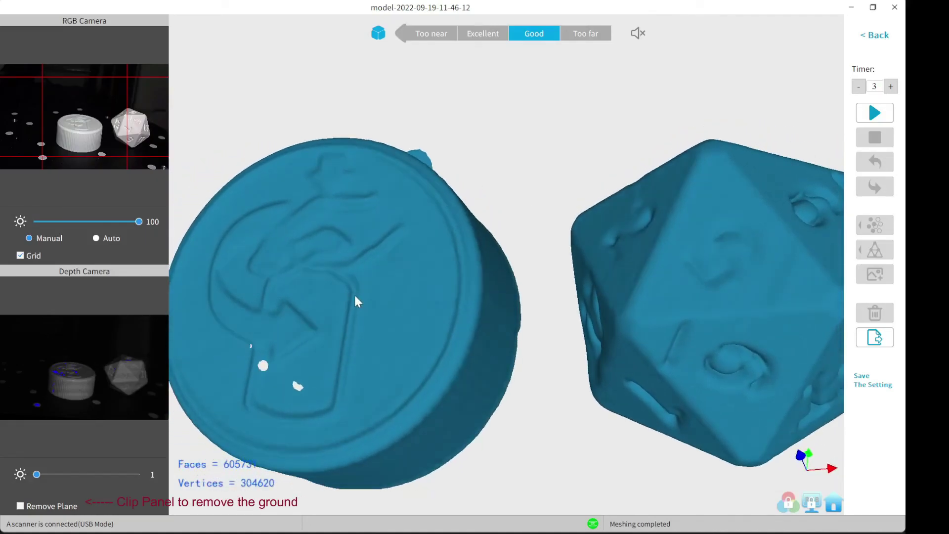